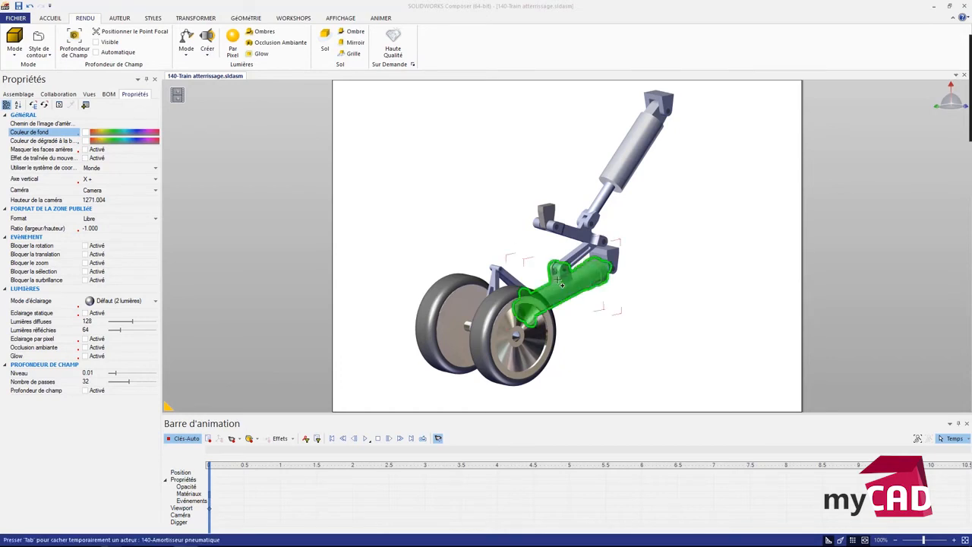
Record a starting position key at 1 s for the tyre of the front wheel.
right_drag(521, 262, 505, 252)
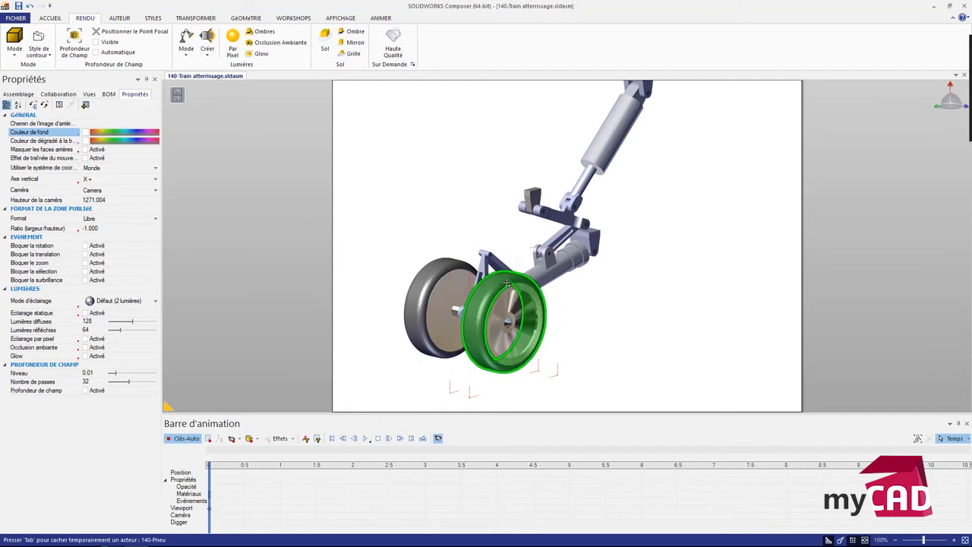
click(506, 283)
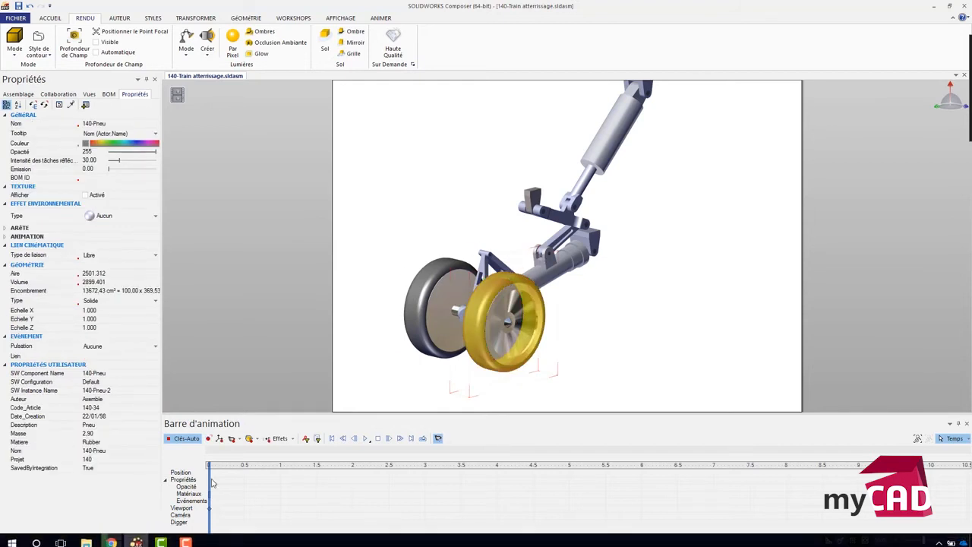
drag(210, 473, 281, 475)
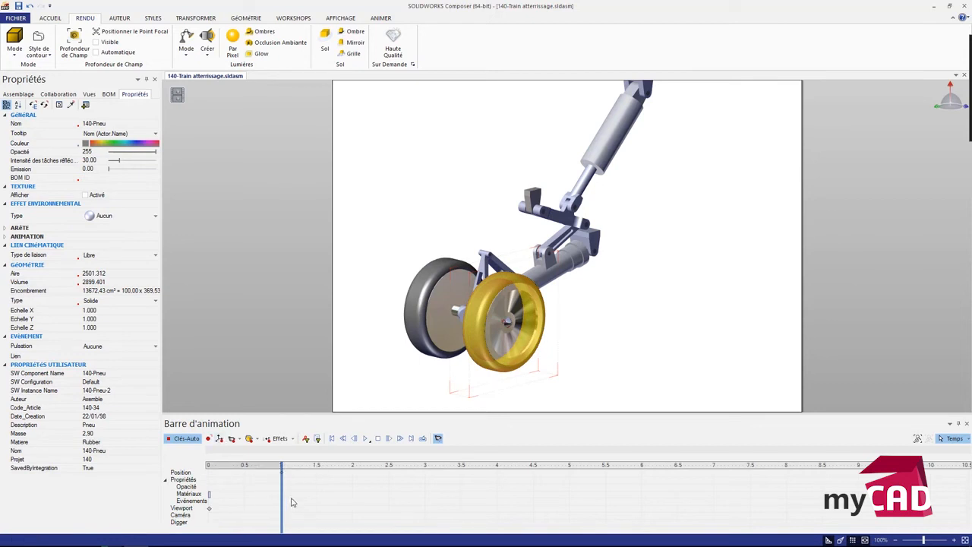
click(491, 306)
At 2 s on the timeline, translate the tyre outward along the wheel axle until it clears the rim.
drag(288, 481, 375, 481)
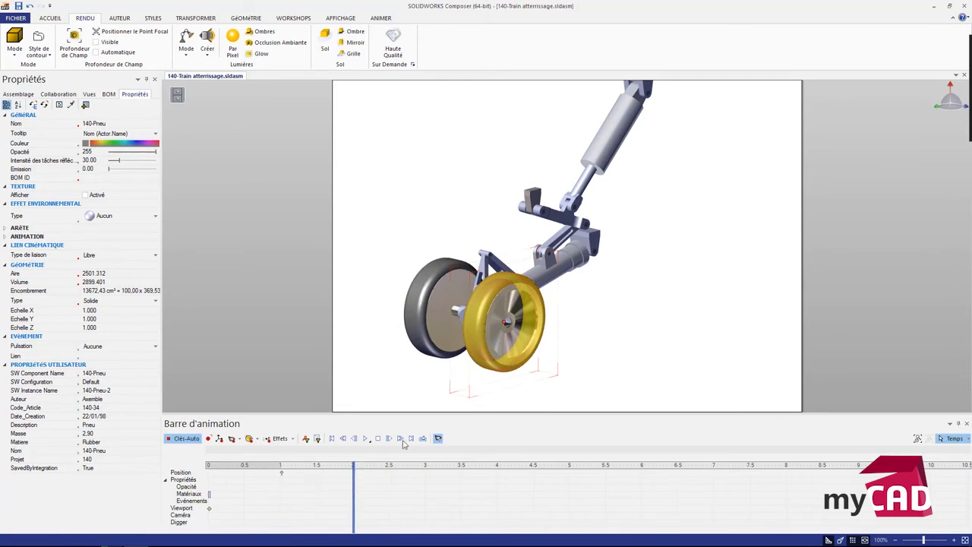
right_click(483, 202)
click(499, 174)
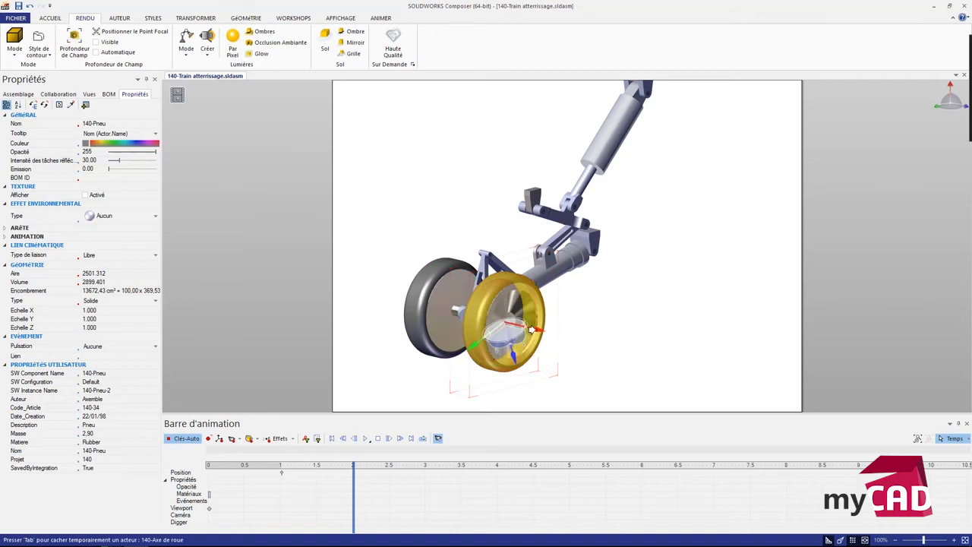
drag(533, 329, 600, 344)
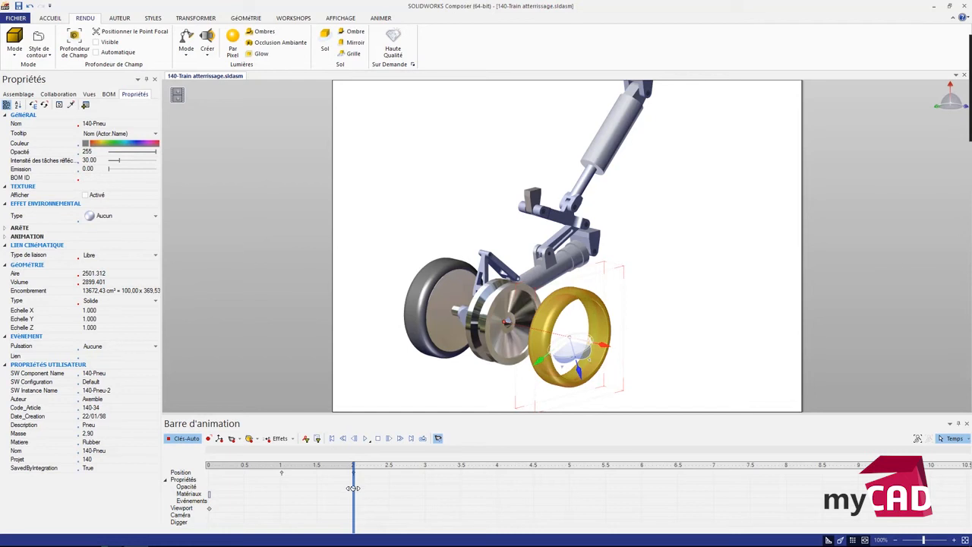
Just before the 2 s key, move the tyre slightly farther outward along the axle, and play back the animation.
drag(353, 488, 344, 490)
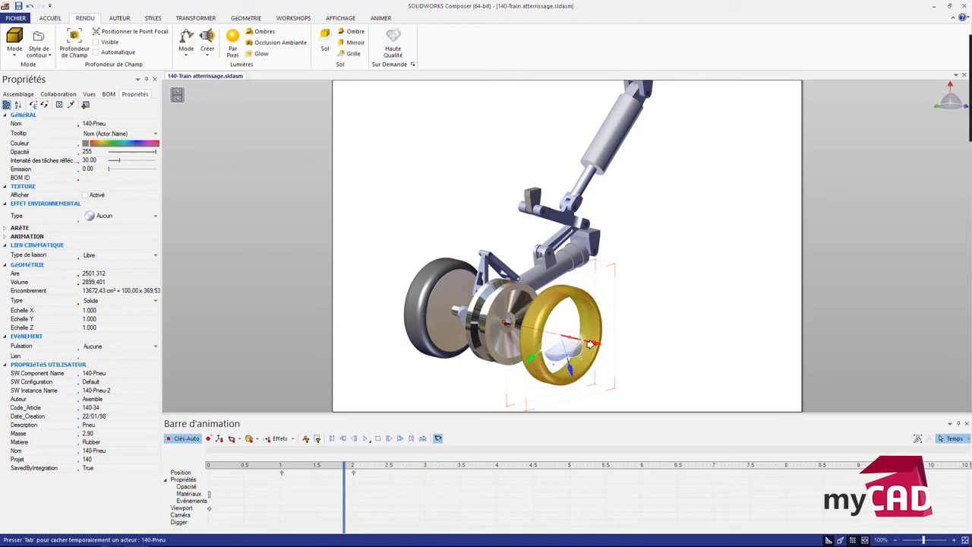
drag(591, 344, 608, 345)
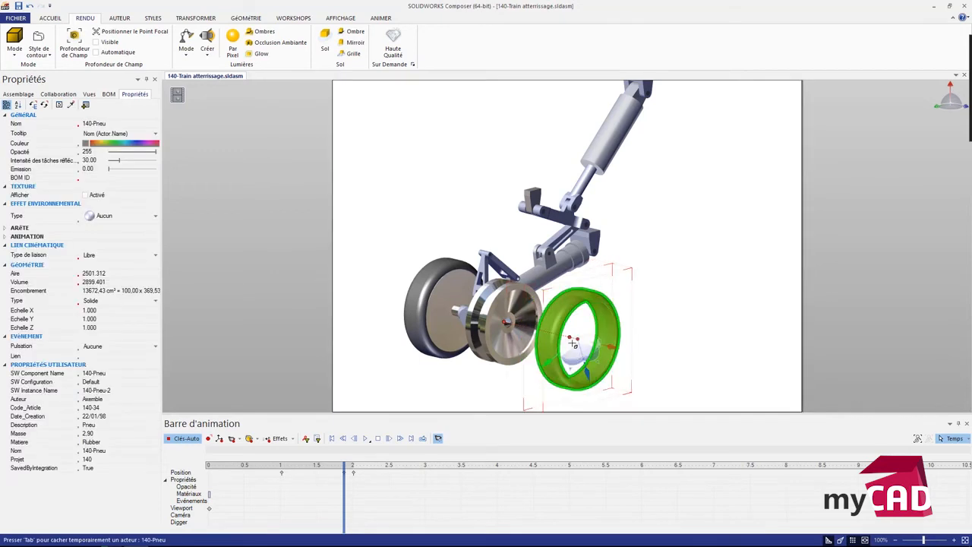
click(378, 364)
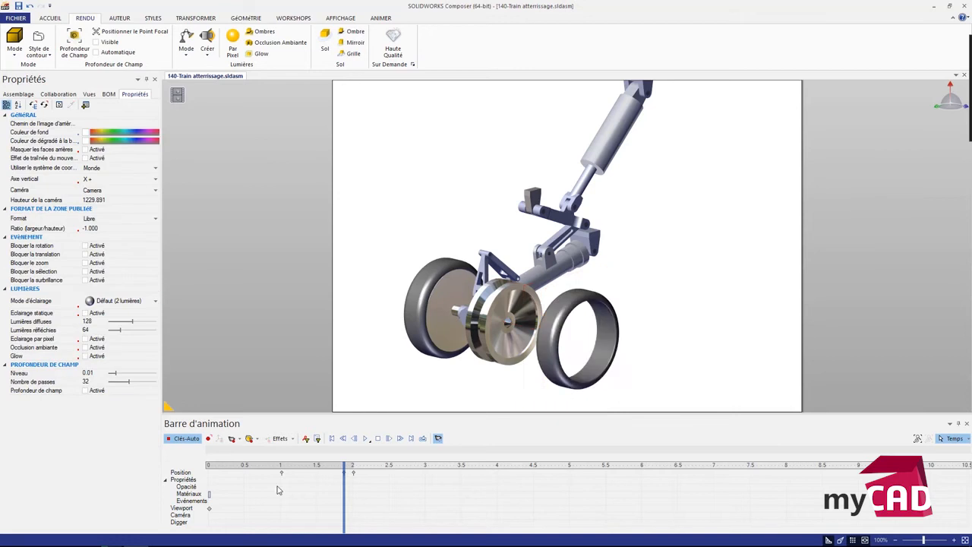
click(264, 490)
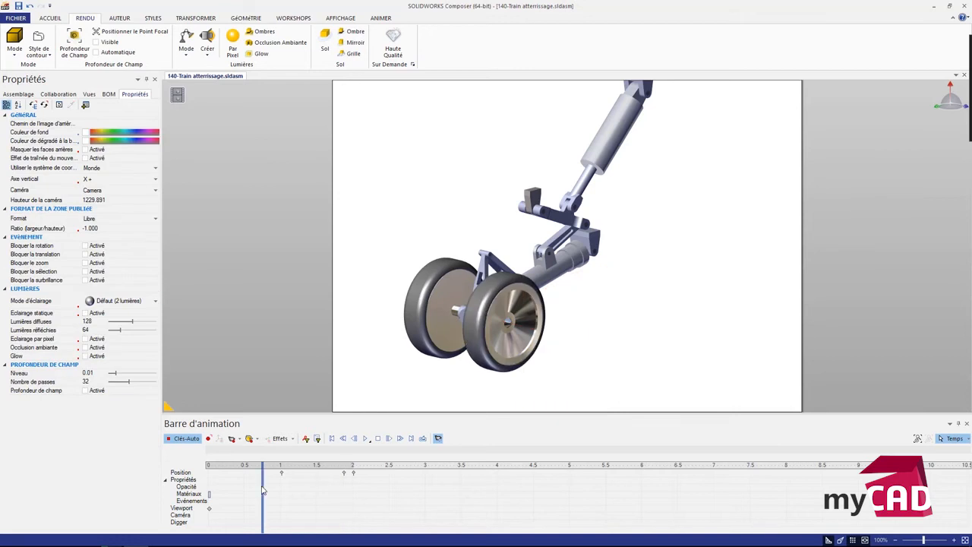
click(365, 438)
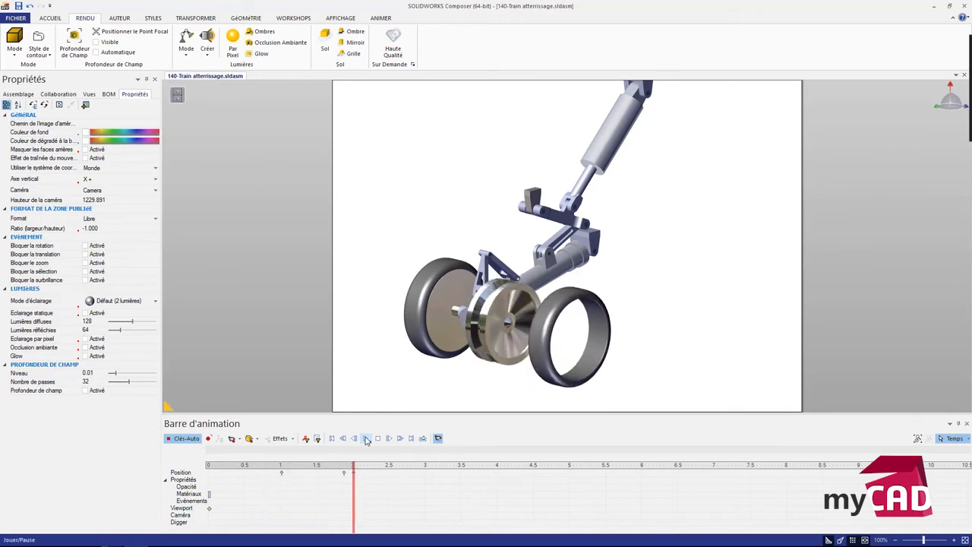
Set the tyre's animation path to Linéaire and its time function to Sinus.
click(563, 297)
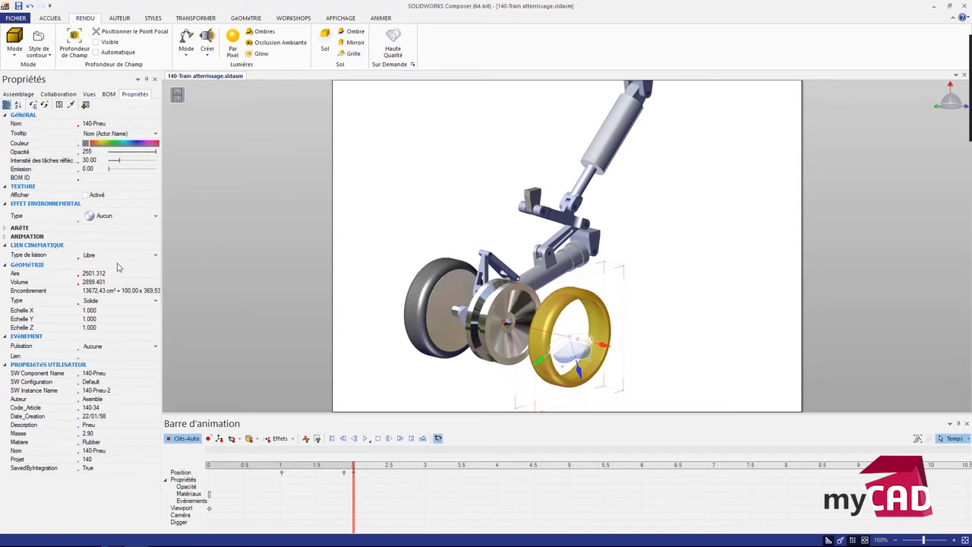
click(36, 237)
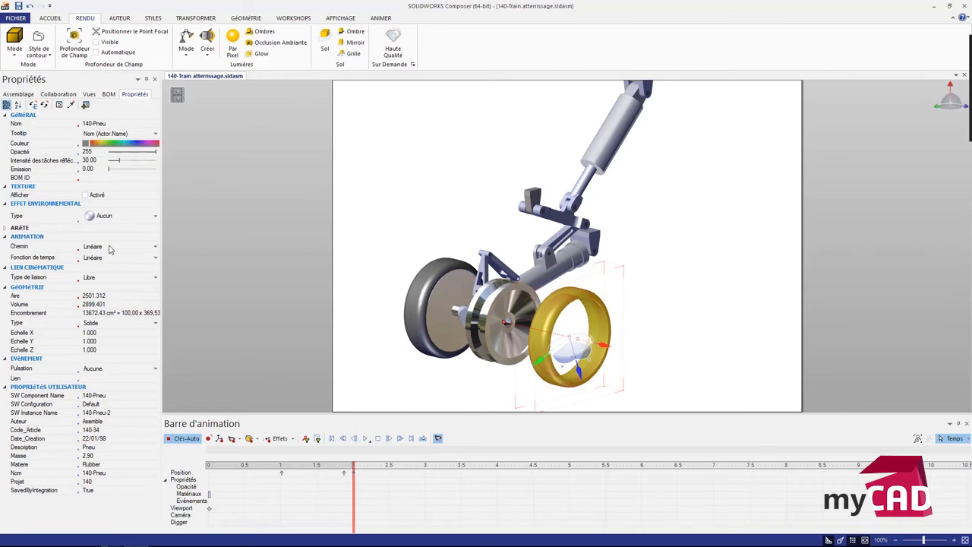
click(109, 247)
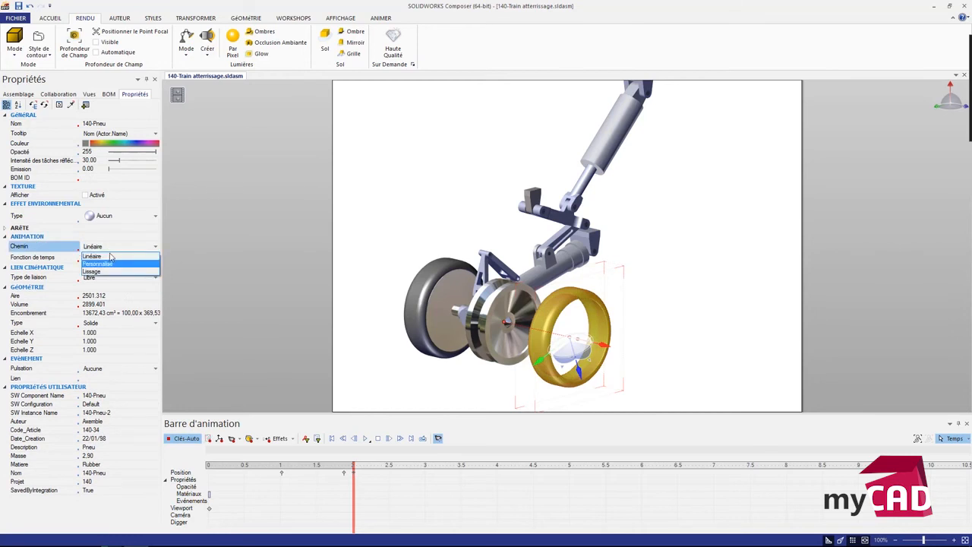
click(108, 256)
click(108, 257)
click(110, 277)
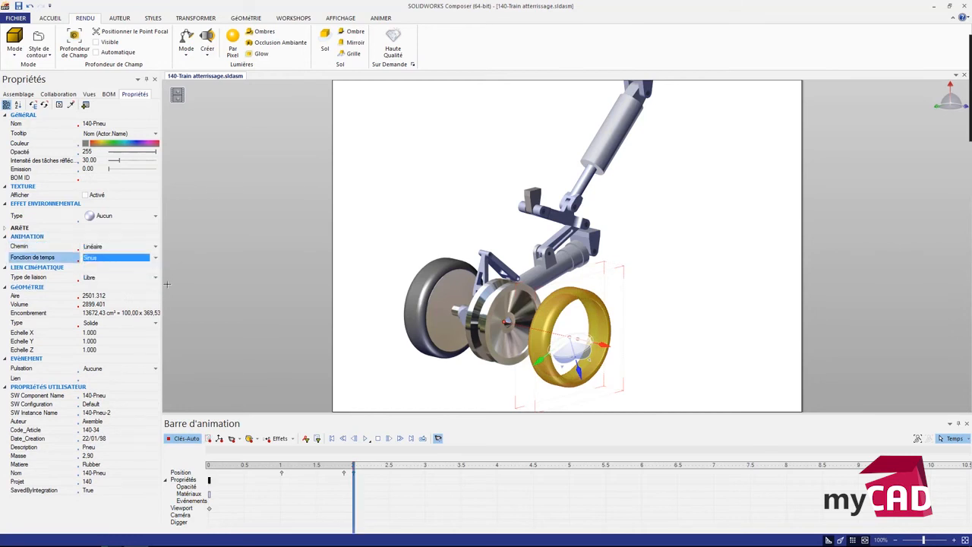
Replay the tyre removal from before the 1 s key to check the motion.
click(258, 476)
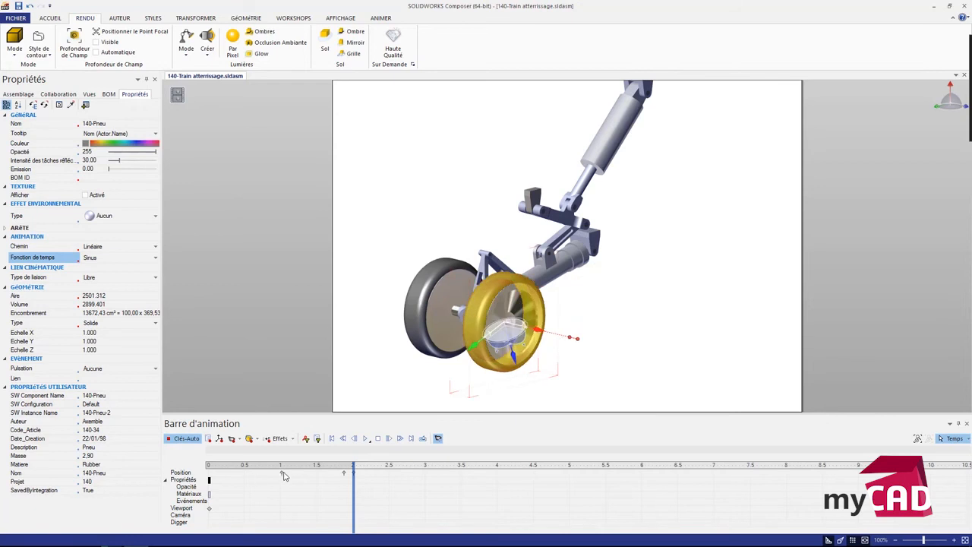
click(367, 440)
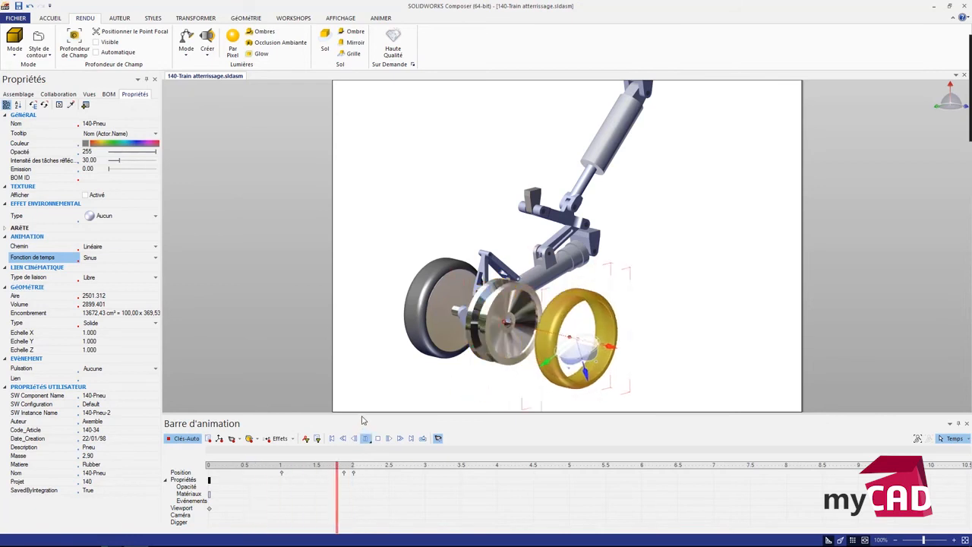
click(684, 270)
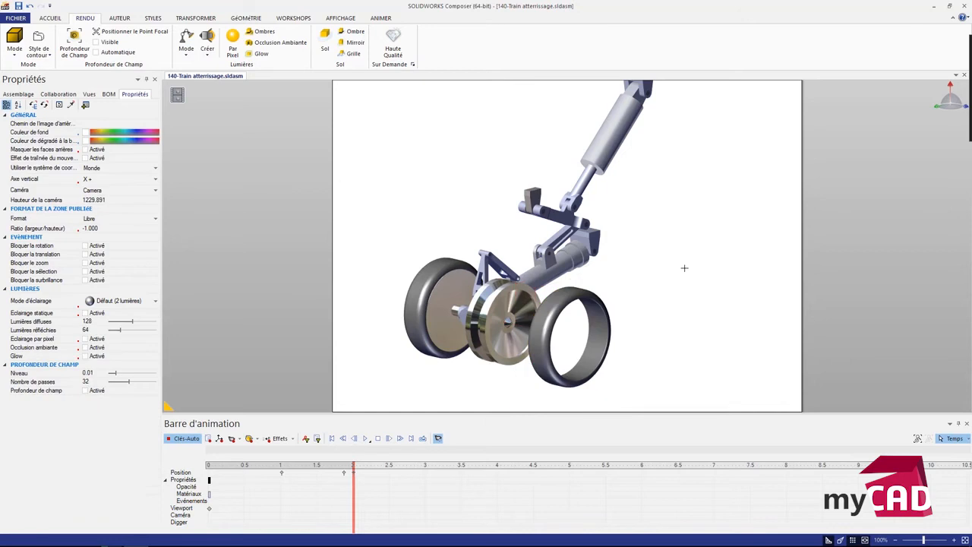
click(366, 439)
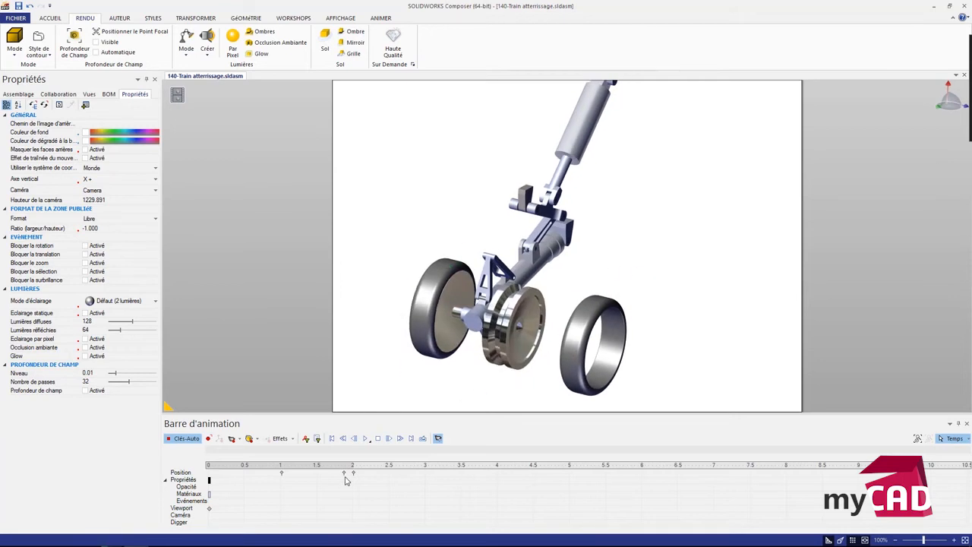
Shift the tyre's middle position key to about 1.9 s and replay the end of the movement.
mouse_move(346, 479)
mouse_down()
mouse_move(337, 479)
mouse_move(346, 479)
mouse_up()
scroll(347, 482, up, 3)
scroll(363, 478, up, 2)
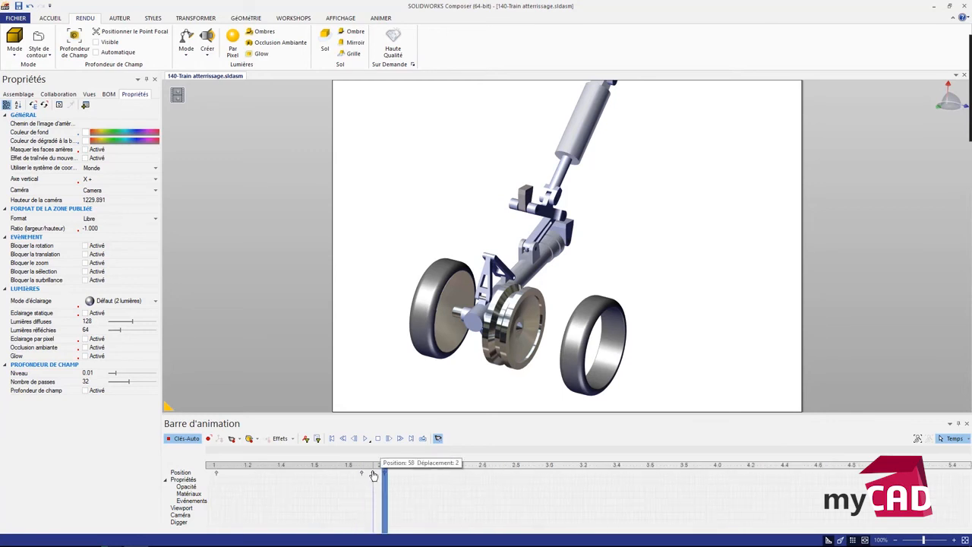
drag(364, 476, 368, 476)
click(308, 492)
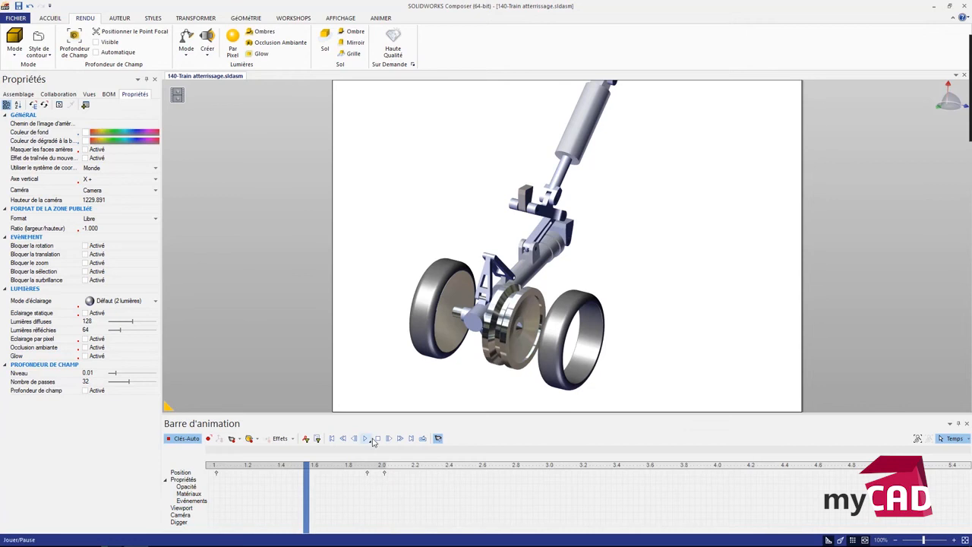
click(367, 439)
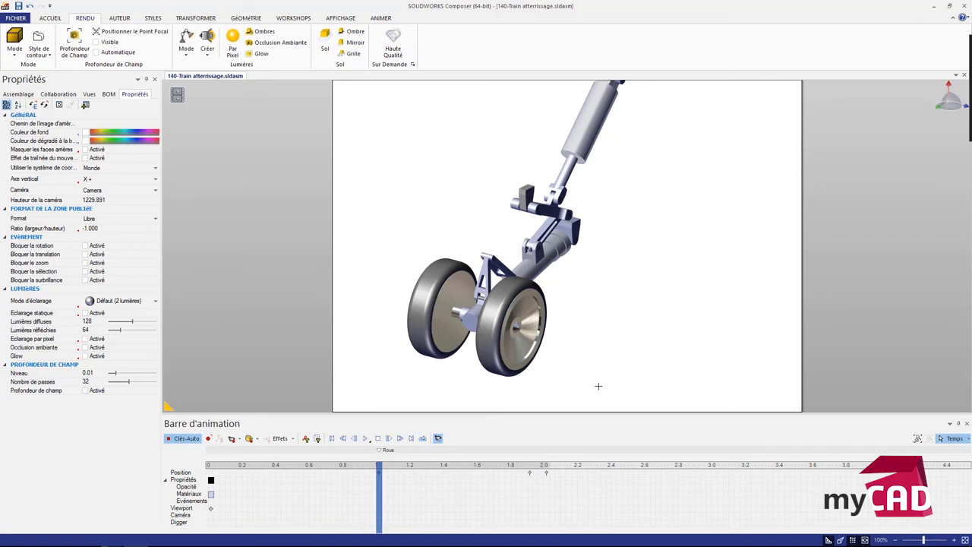
At the Roue marker, give the tyre a 200 ms pulsation.
click(545, 327)
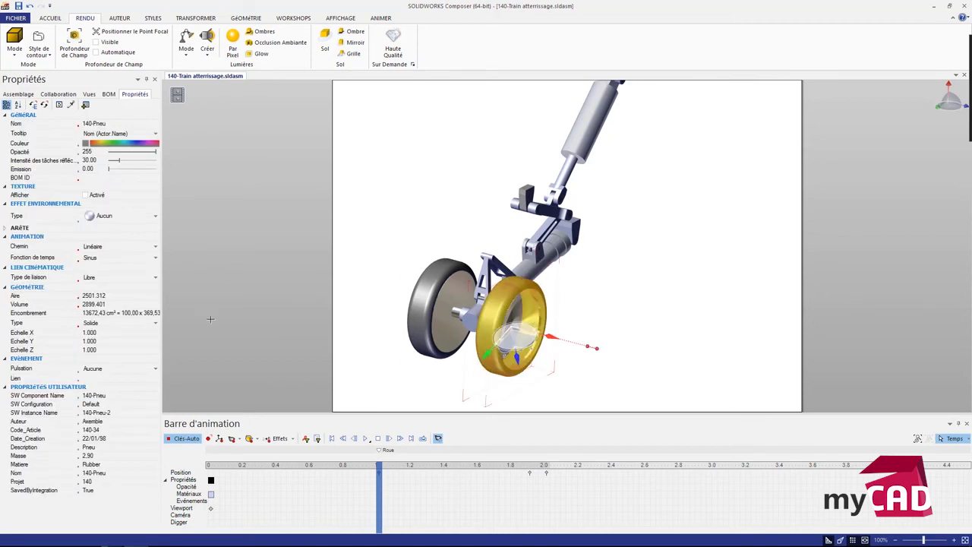
click(130, 370)
click(127, 386)
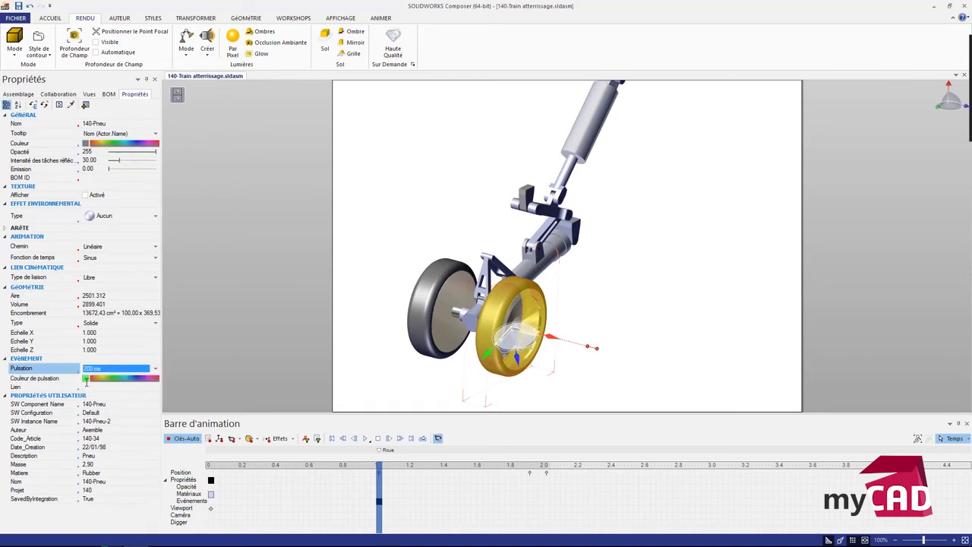
Link the tyre to the marker sequence with the URL playmarkersequence://Roue.
click(113, 388)
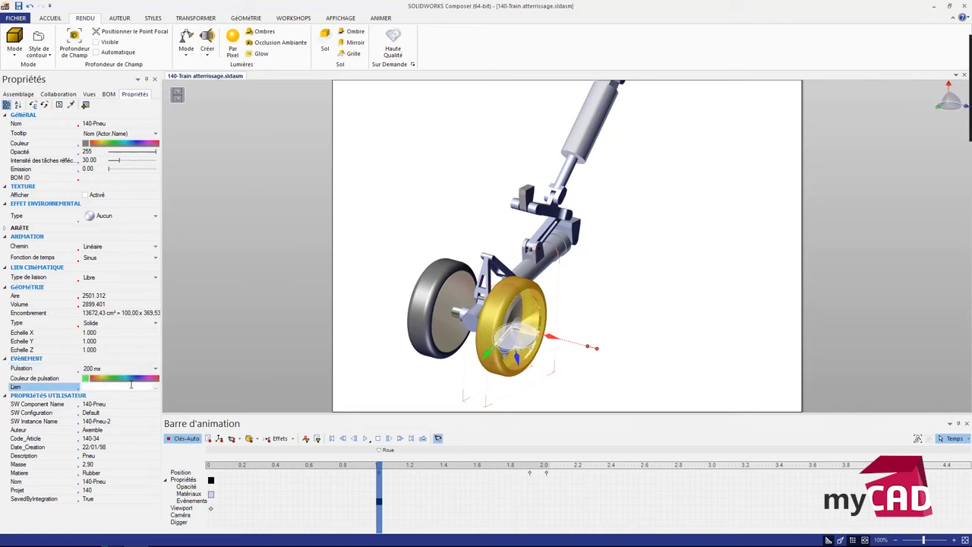
click(160, 386)
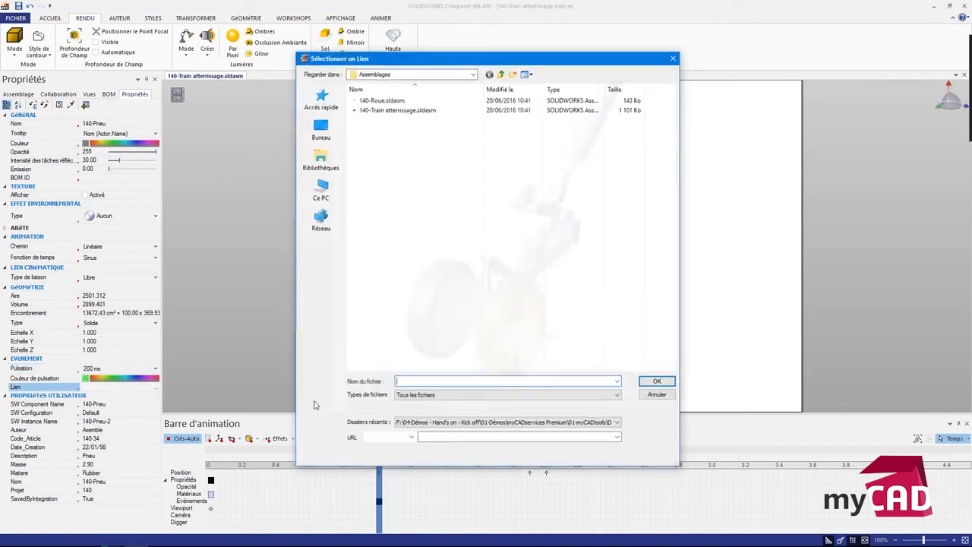
click(412, 438)
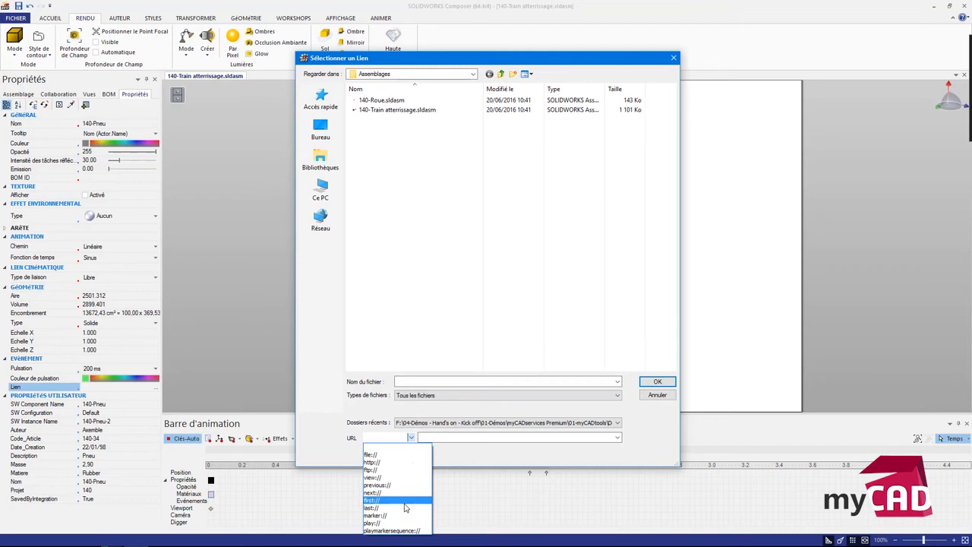
click(395, 531)
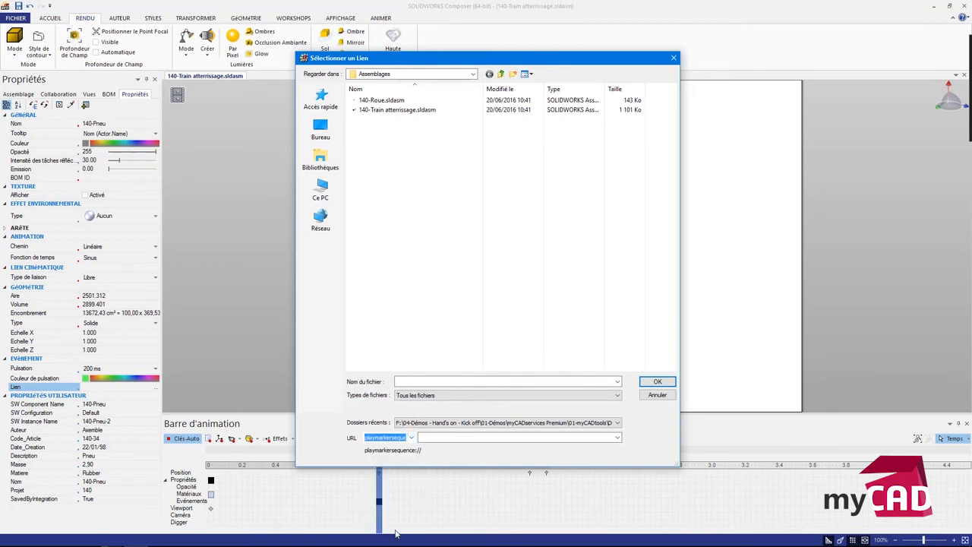
click(487, 440)
click(617, 439)
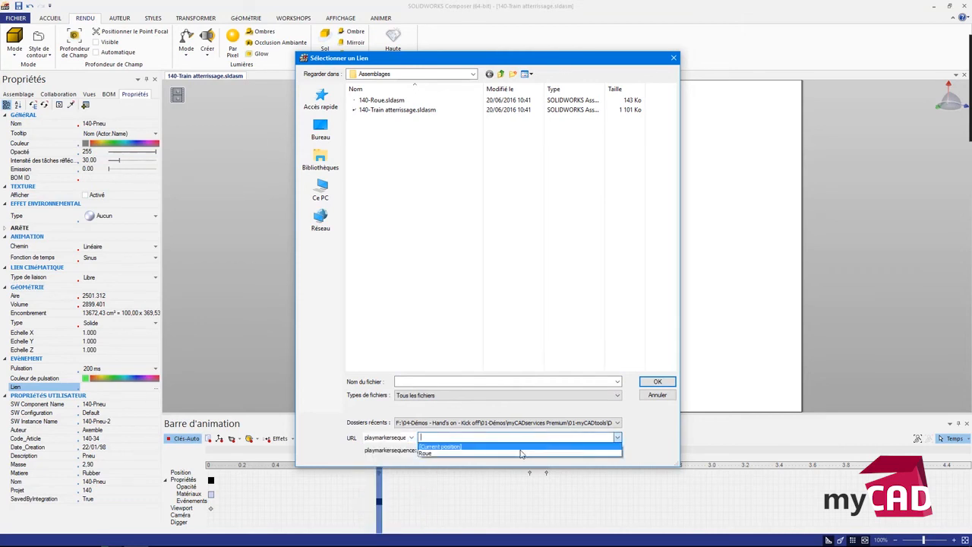
click(523, 454)
click(658, 389)
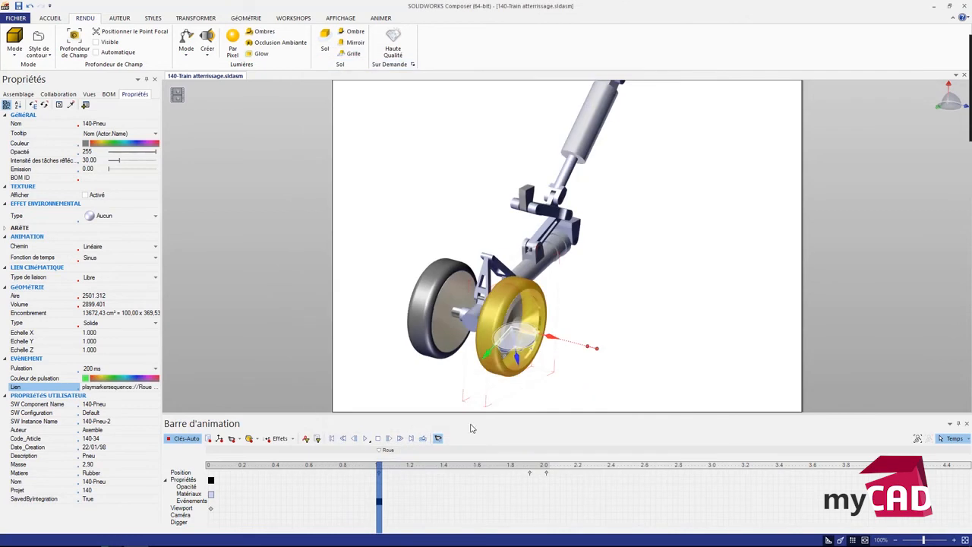
Play the animation from the start and trigger the pulsing tyre's link to test the removal sequence.
click(331, 441)
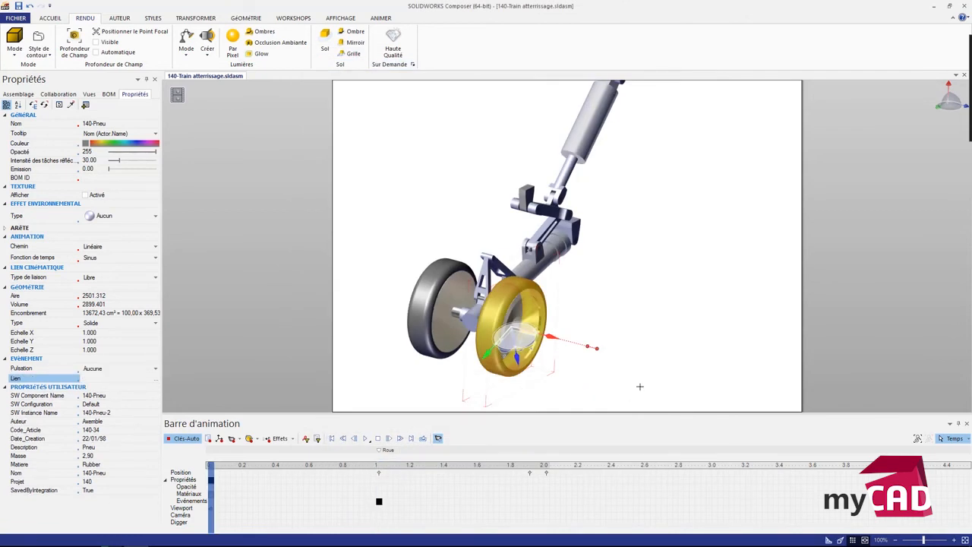
click(660, 359)
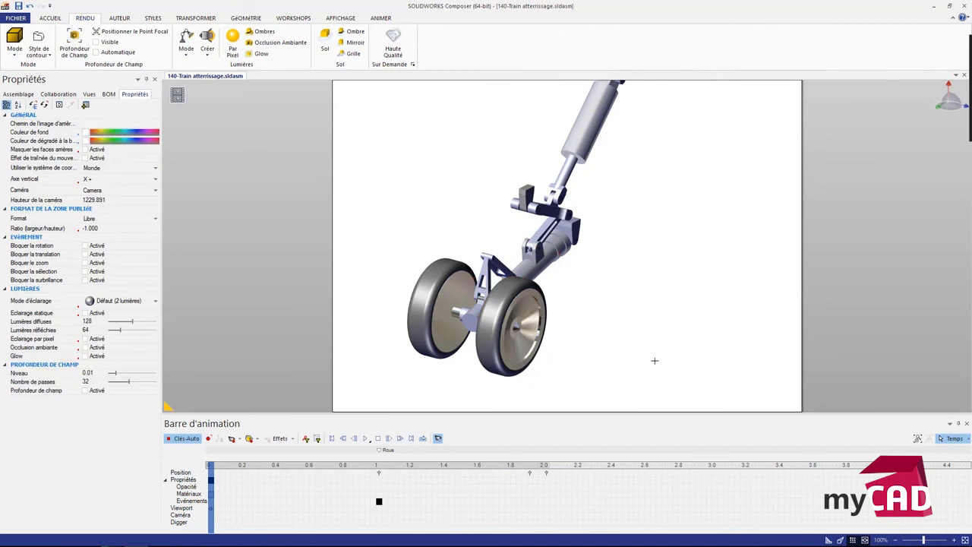
click(364, 441)
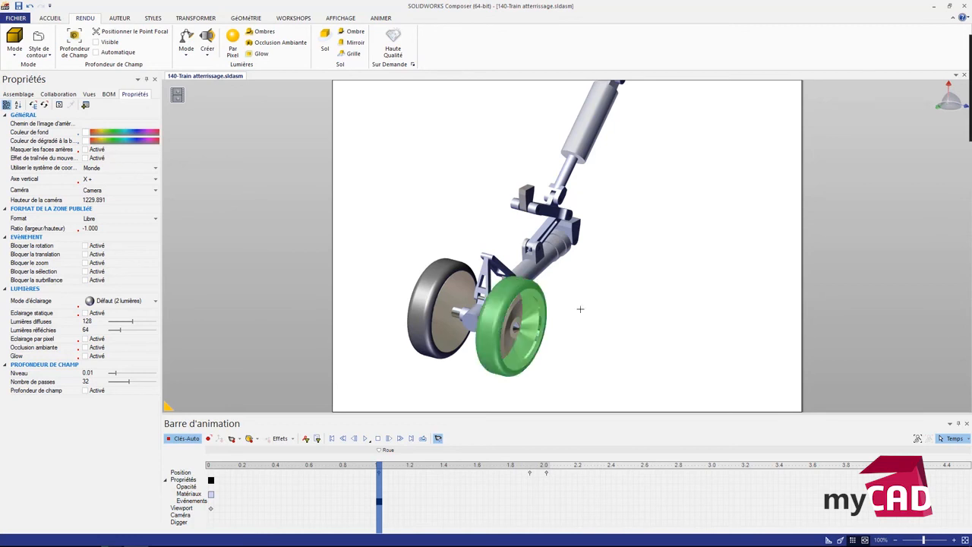
click(507, 294)
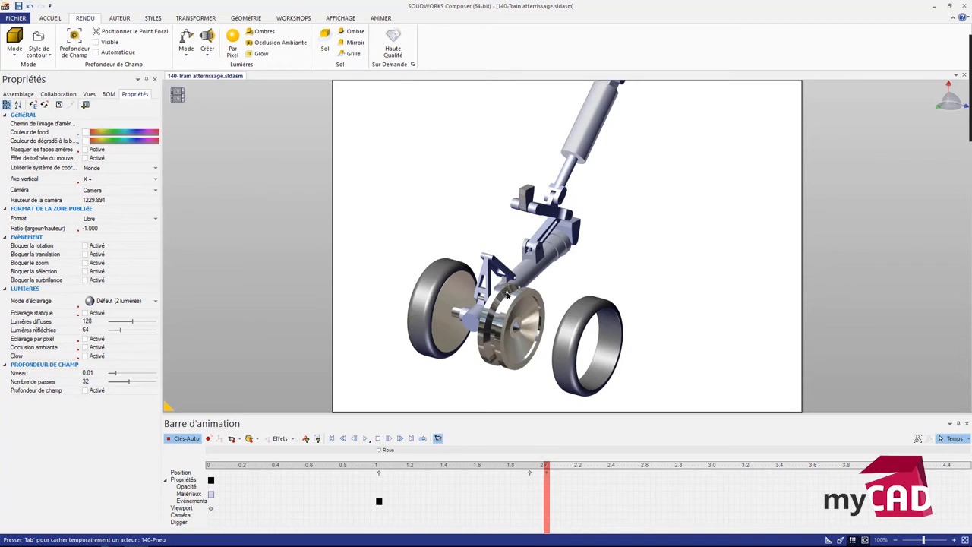
middle_drag(582, 261, 541, 265)
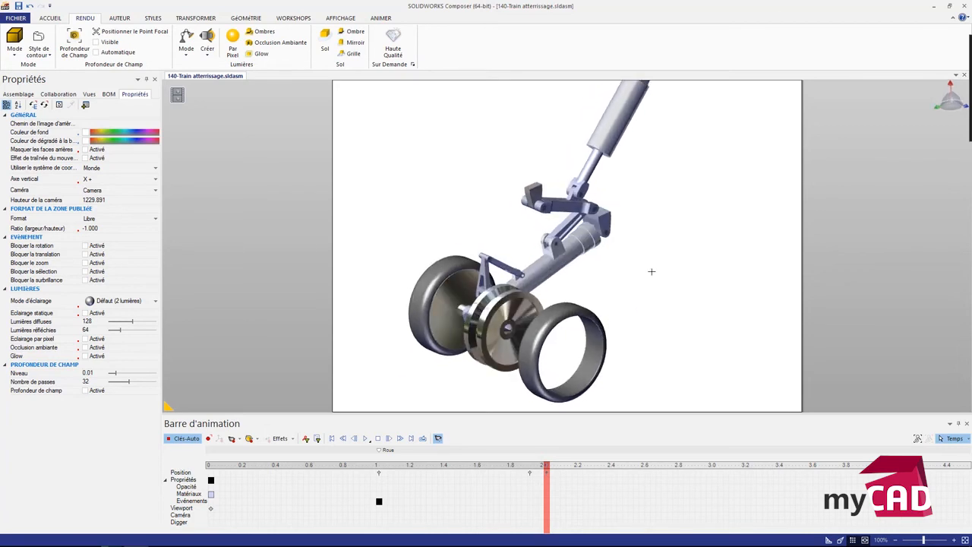
Open the model explorer and browse the 03-3d tools library for the LocTite models.
middle_drag(651, 274, 582, 278)
scroll(595, 279, down, 2)
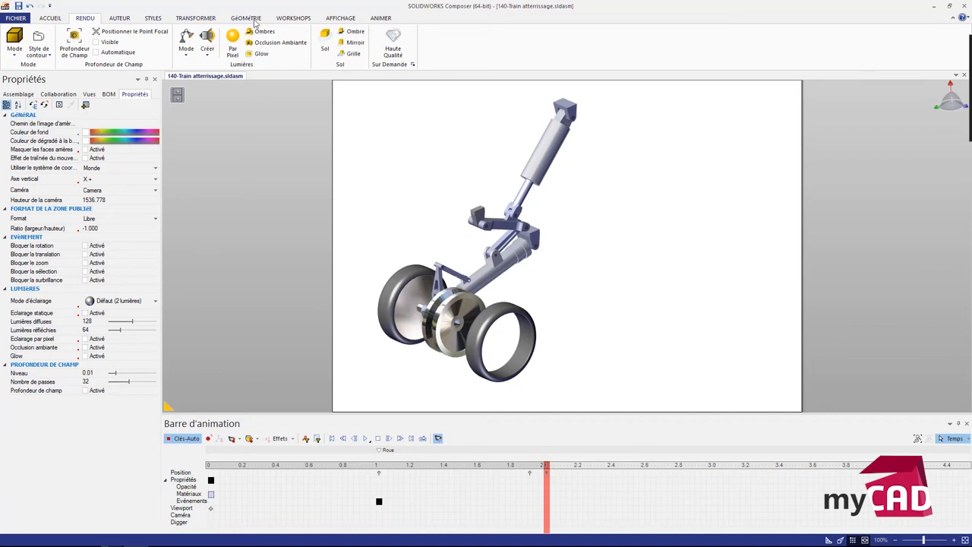
click(293, 18)
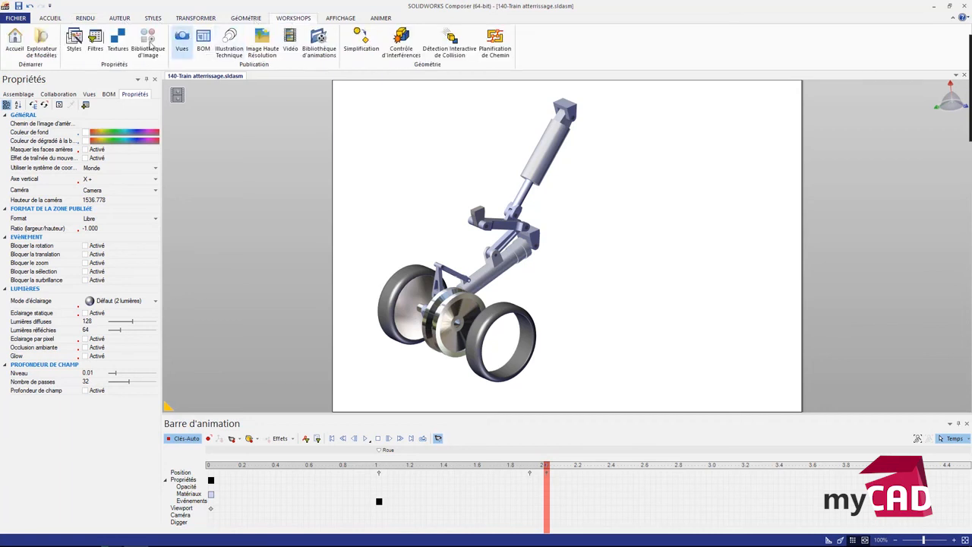
click(41, 44)
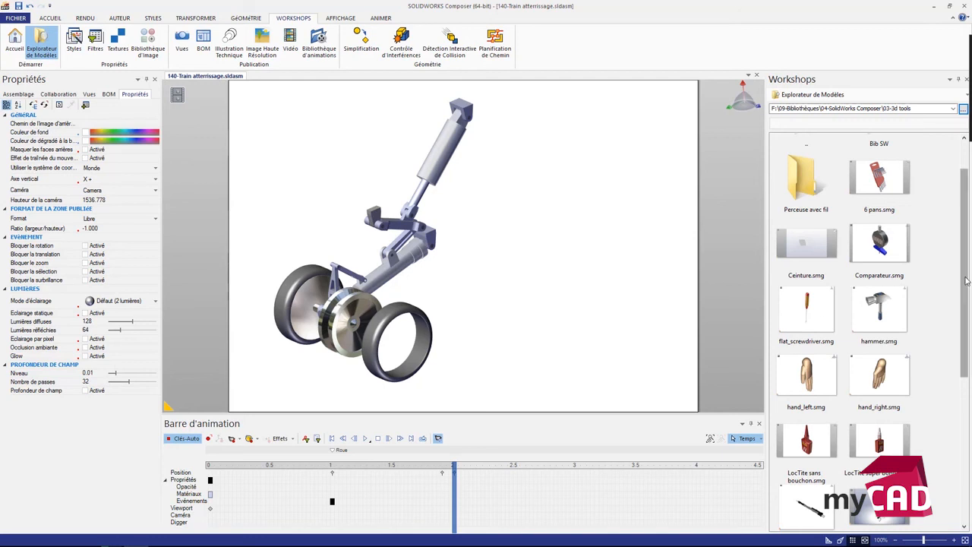
scroll(927, 328, down, 4)
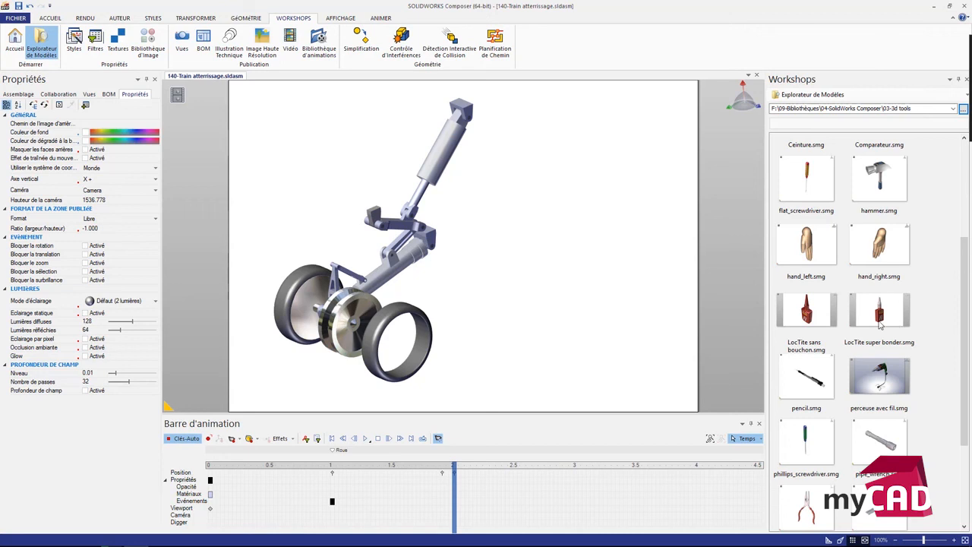
Set the animation time to 3 s and insert the LocTite super bonder.smg model into the scene.
click(883, 316)
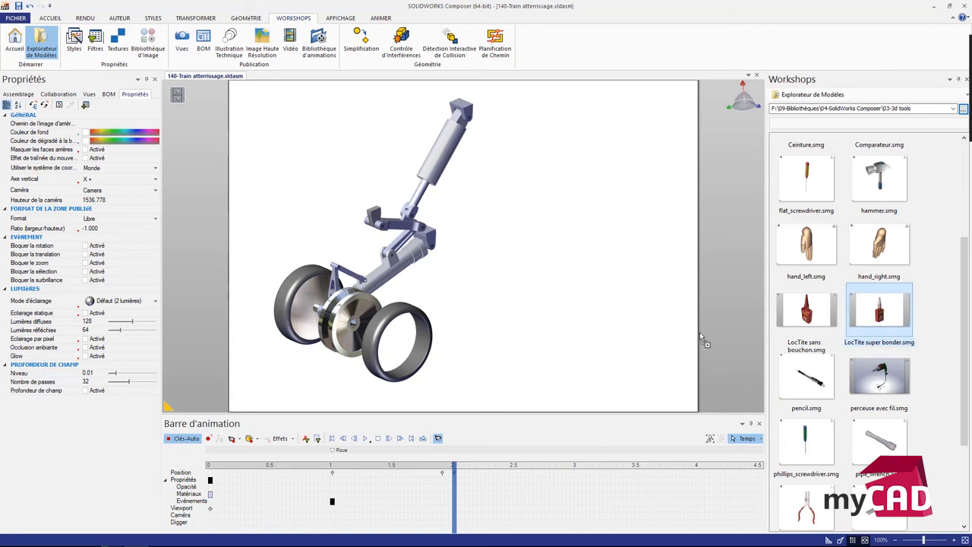
drag(701, 336, 522, 279)
click(575, 466)
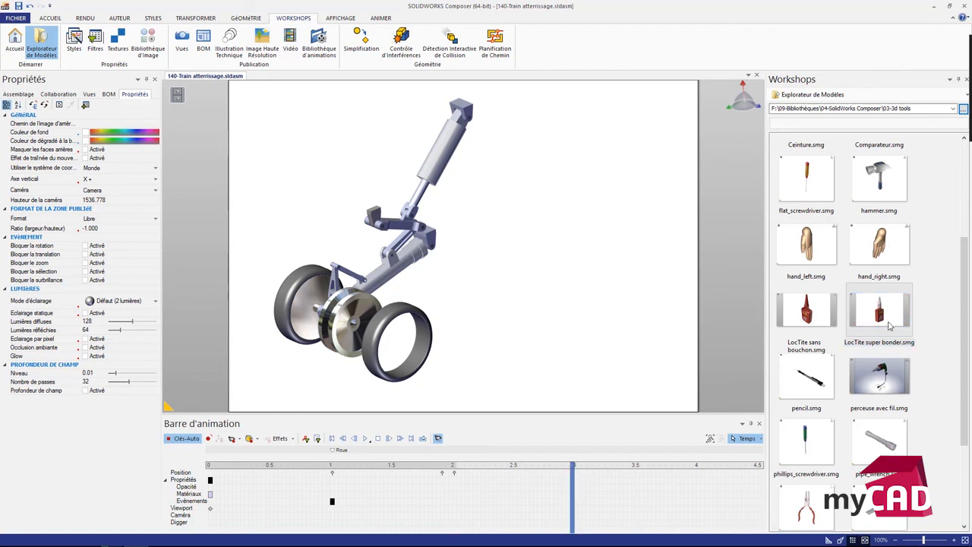
drag(891, 326, 518, 308)
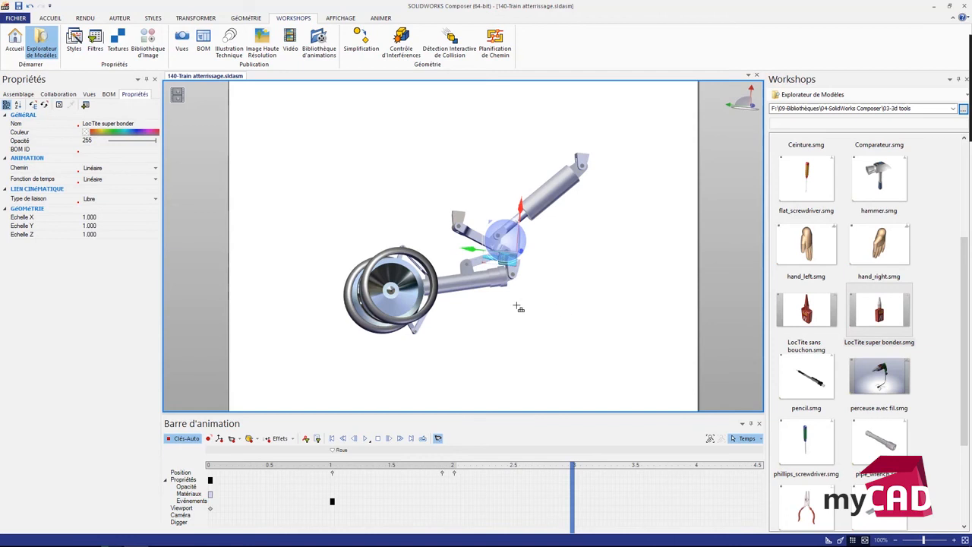
Move the LocTite bottle out of the landing gear into the free space beside it.
middle_drag(517, 306, 538, 316)
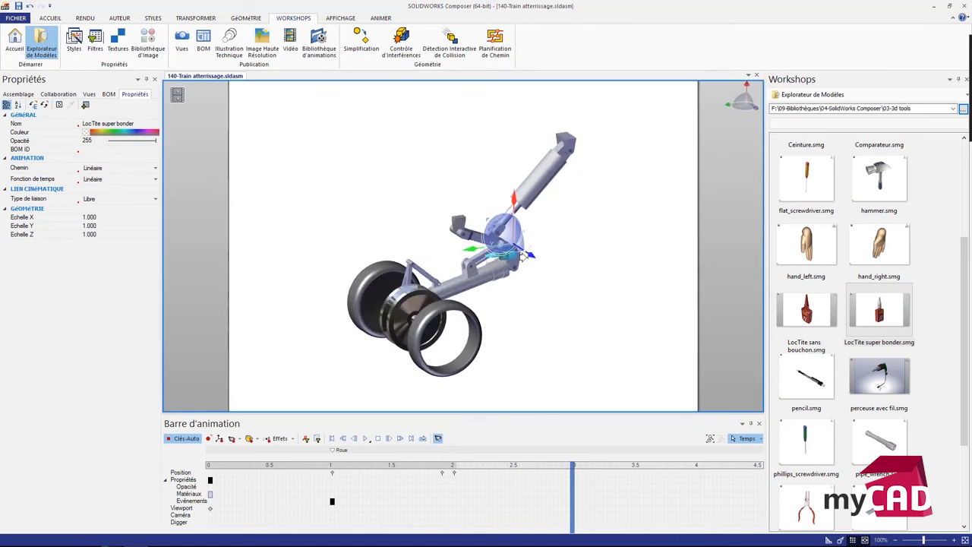
drag(526, 256, 568, 291)
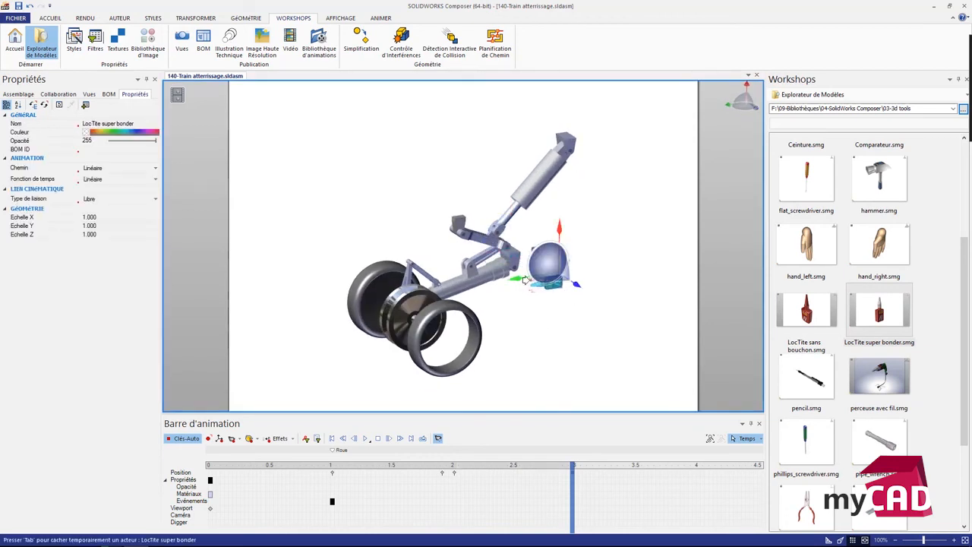
middle_drag(524, 288, 574, 262)
Position the LocTite bottle at the upper end of the main strut body with its nozzle against it, and deselect it.
scroll(538, 279, up, 3)
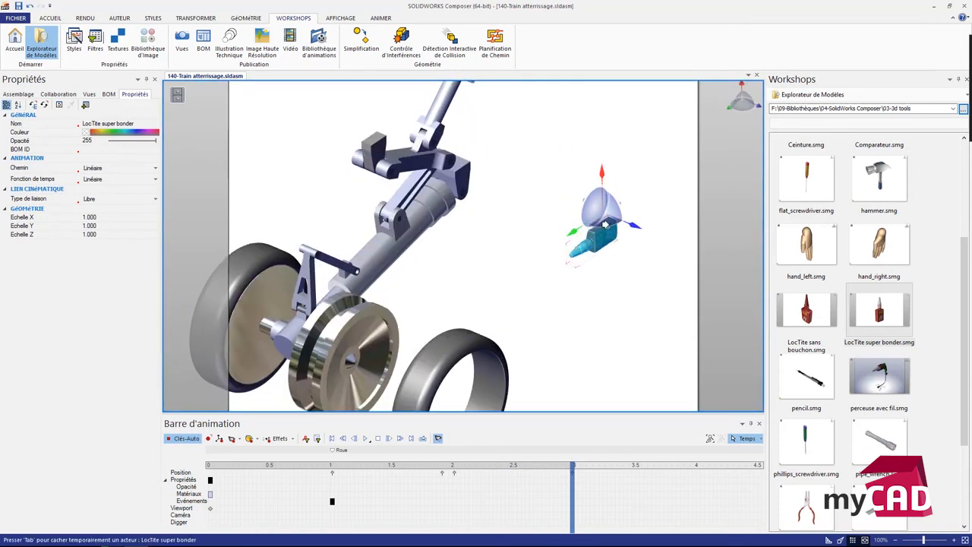
drag(605, 225, 499, 159)
middle_drag(513, 169, 486, 145)
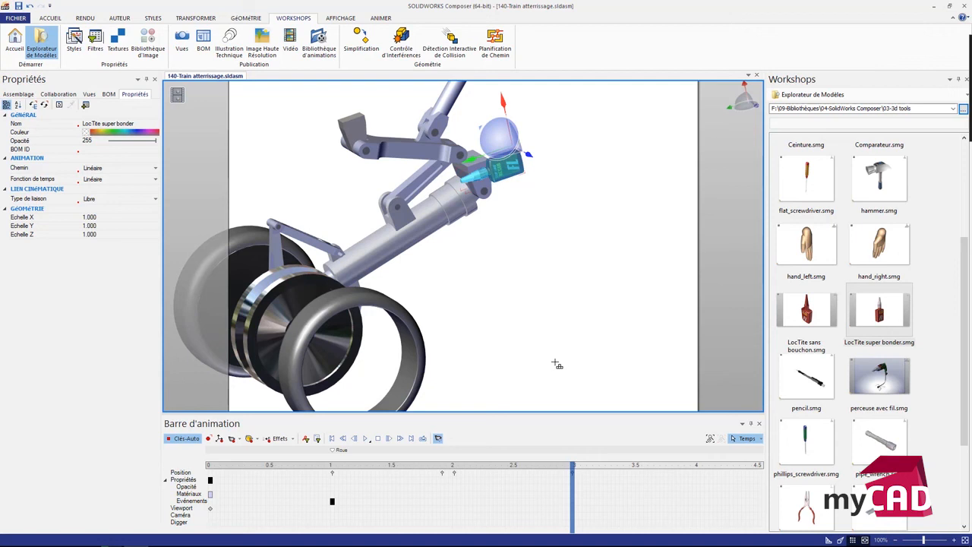
scroll(540, 358, down, 3)
middle_drag(471, 337, 498, 326)
scroll(498, 325, down, 2)
click(410, 225)
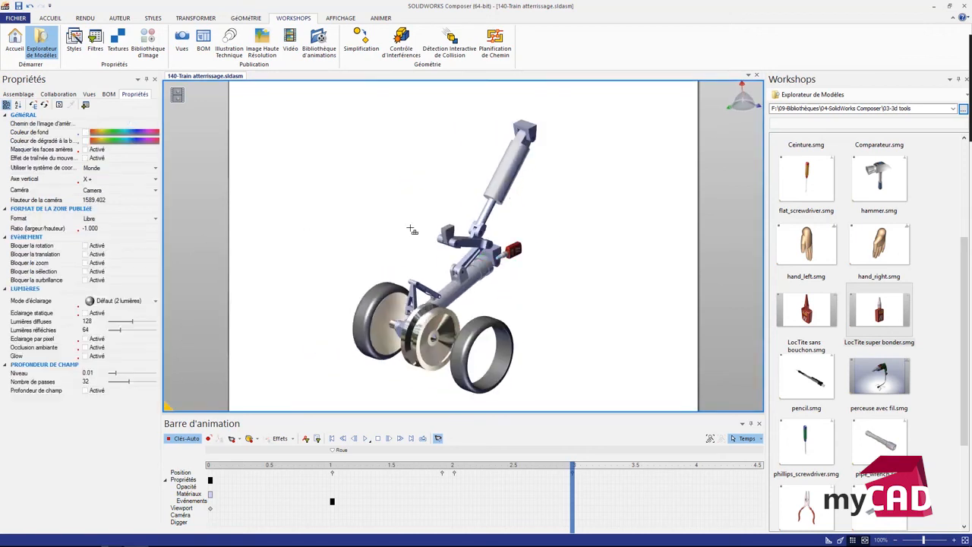
Set both the viewport's background colour and its bottom gradient colour to black.
middle_drag(414, 244, 410, 232)
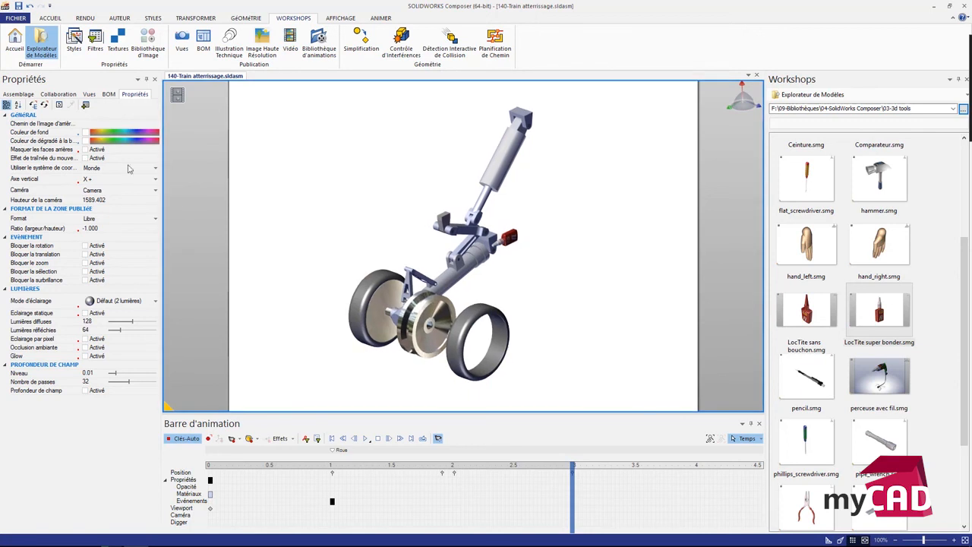
click(86, 134)
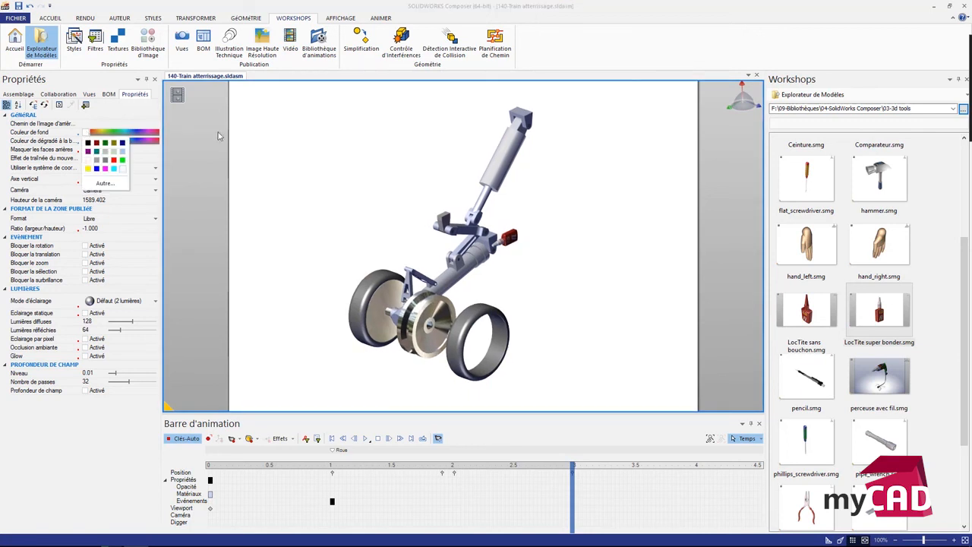
click(285, 131)
scroll(283, 129, down, 2)
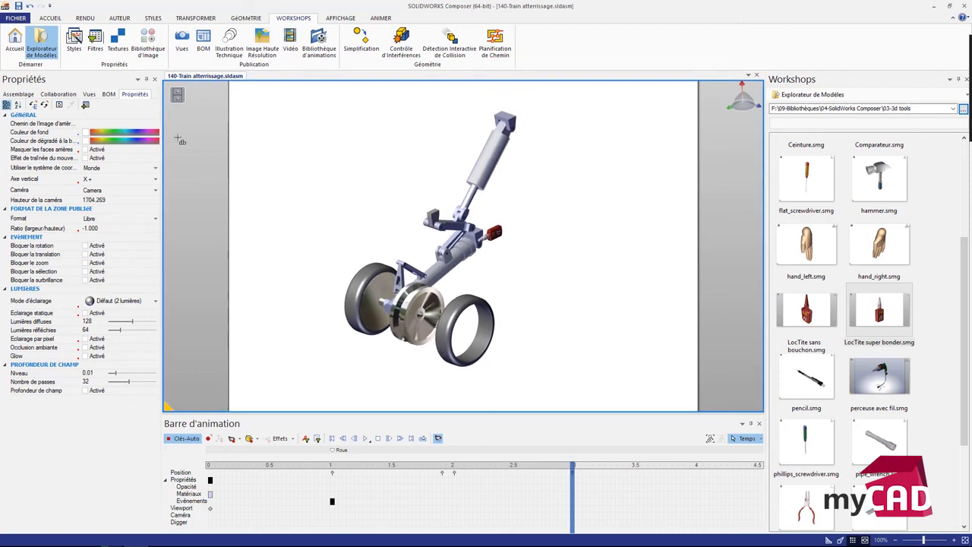
click(86, 134)
click(88, 143)
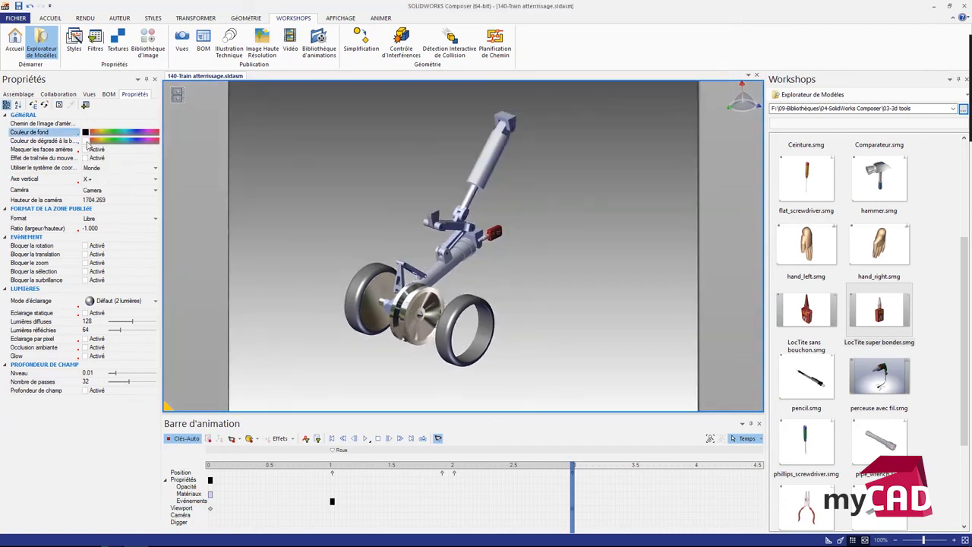
click(86, 142)
click(89, 152)
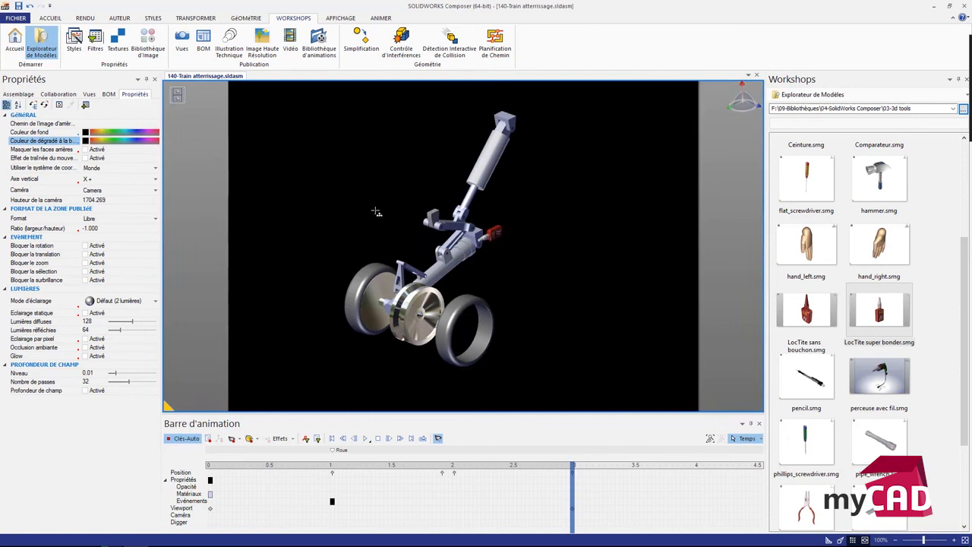
Show the ground with its grid beneath the landing gear.
mouse_move(375, 211)
mouse_down()
mouse_move(361, 200)
mouse_move(365, 210)
mouse_up()
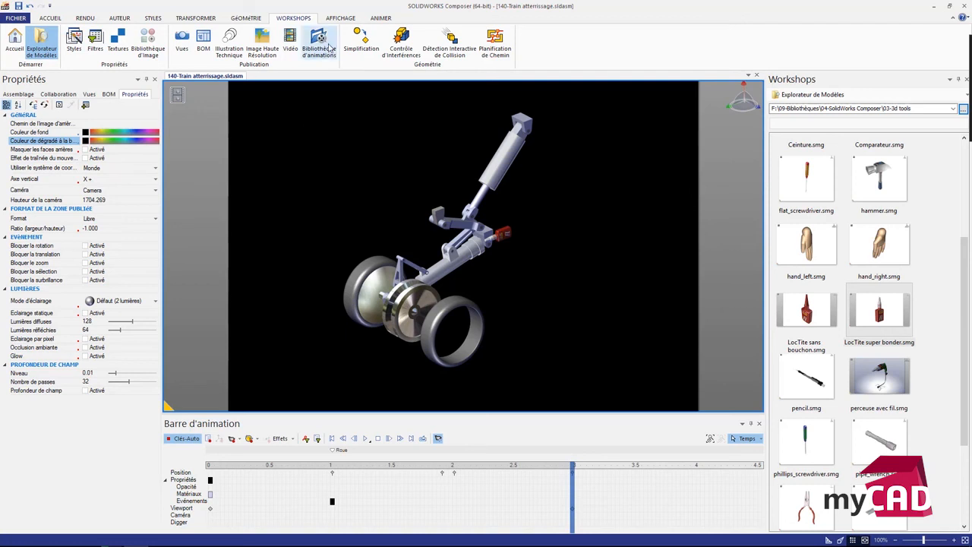
click(86, 18)
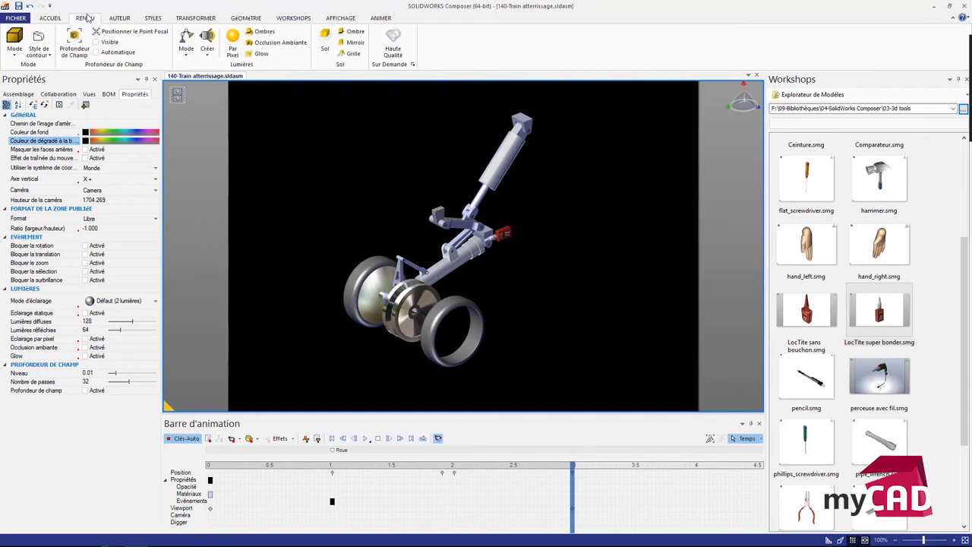
click(349, 56)
click(351, 55)
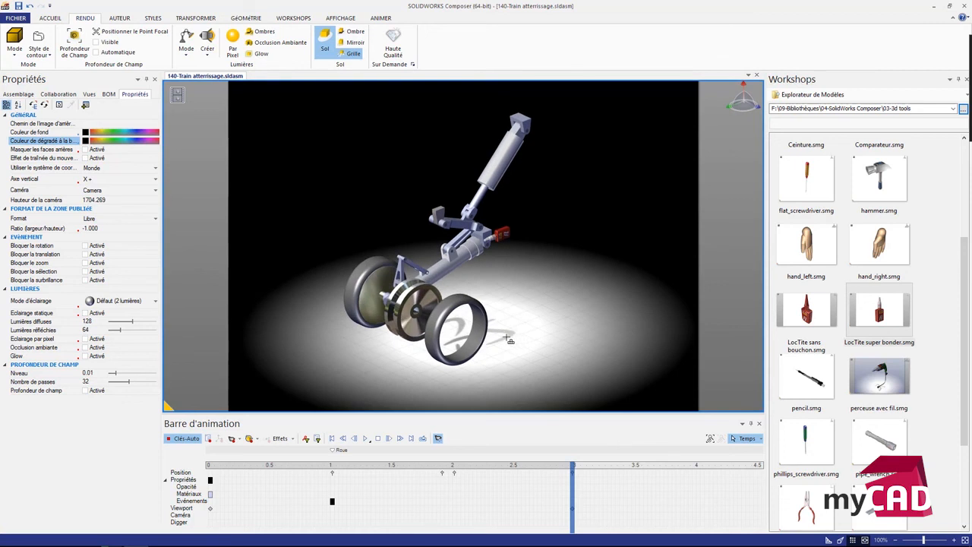
scroll(494, 338, up, 2)
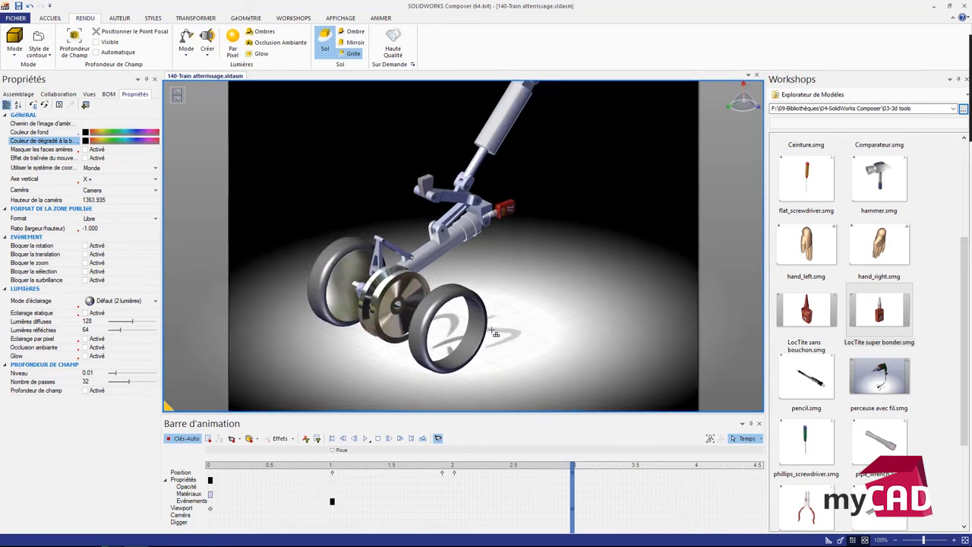
Set the ground's texture scale to 63.20 and its grid-to-ground ratio to 92.49.
click(600, 304)
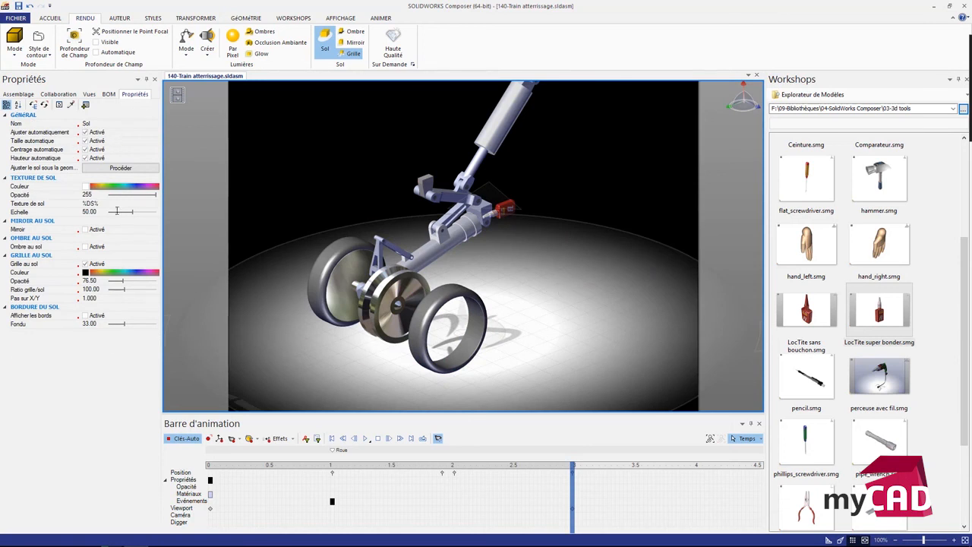
click(64, 203)
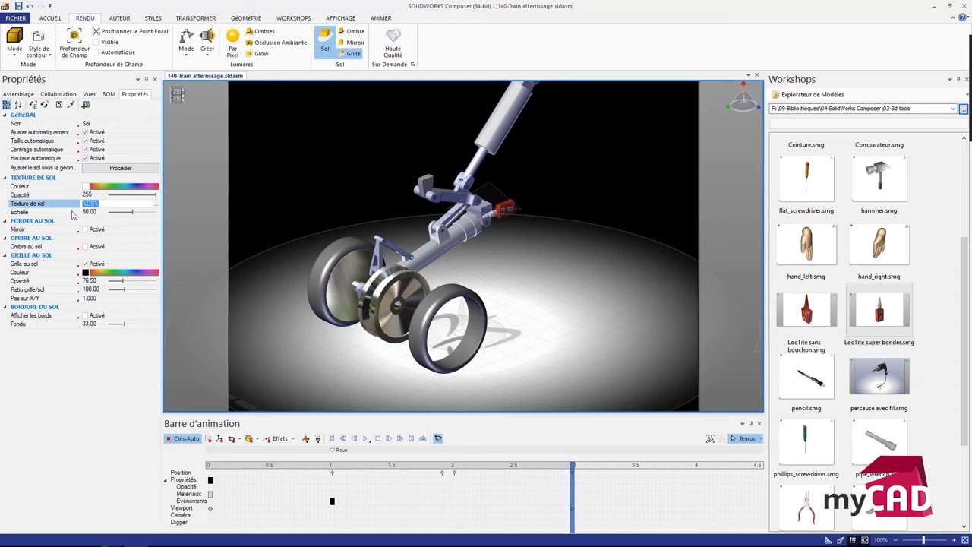
click(131, 214)
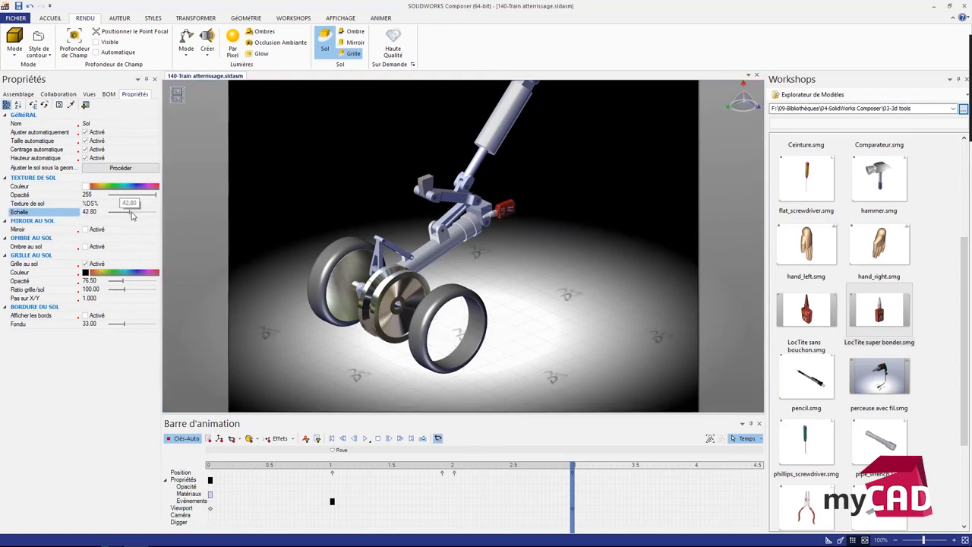
drag(132, 215, 118, 215)
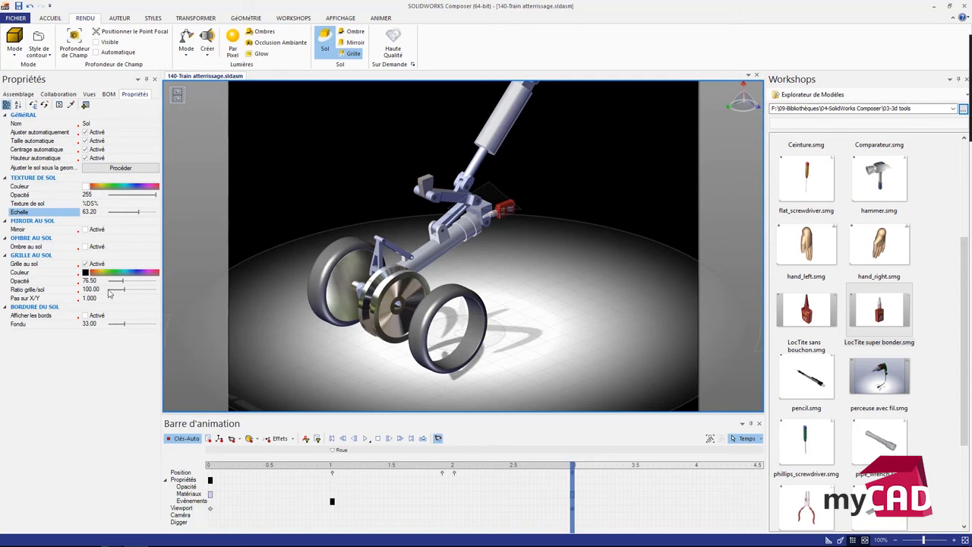
drag(124, 294, 125, 294)
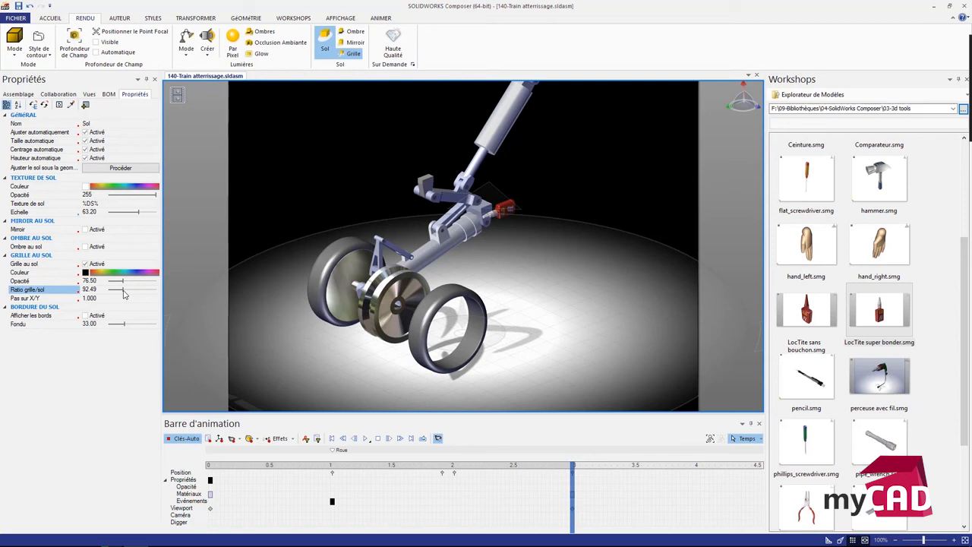